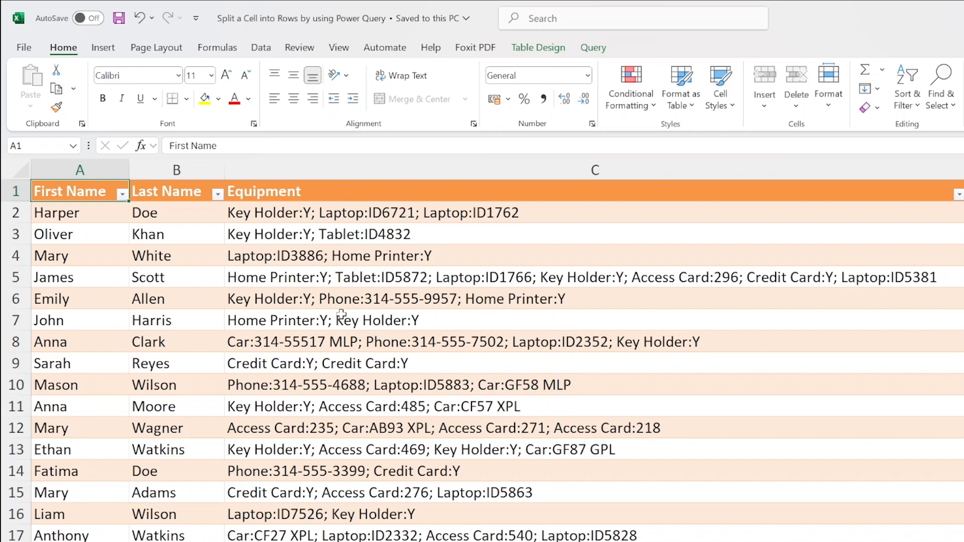
Load the equipment table (First Name, Last Name, Equipment) from its range into Power Query as Table1_1.
{"action": "left_click", "coordinate": [17, 277]}
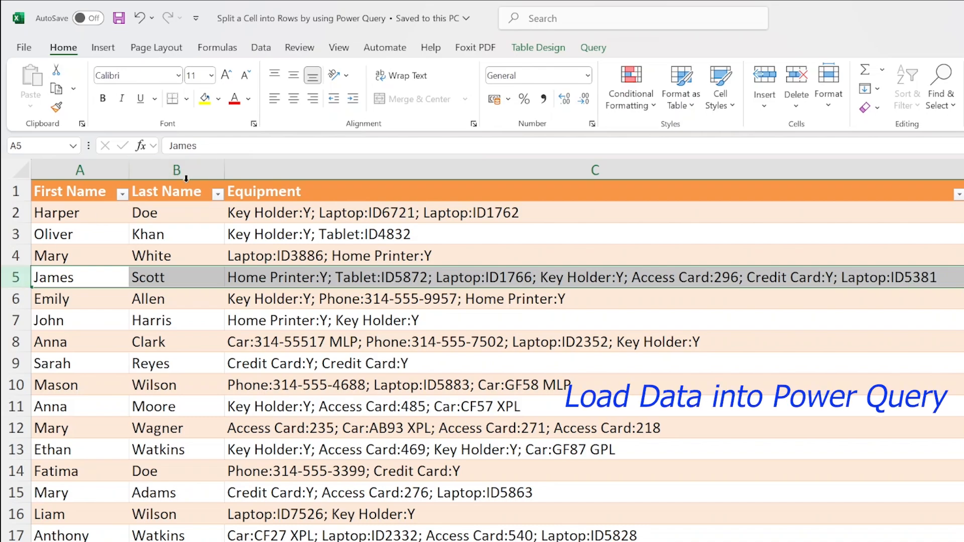
{"action": "left_click", "coordinate": [963, 320]}
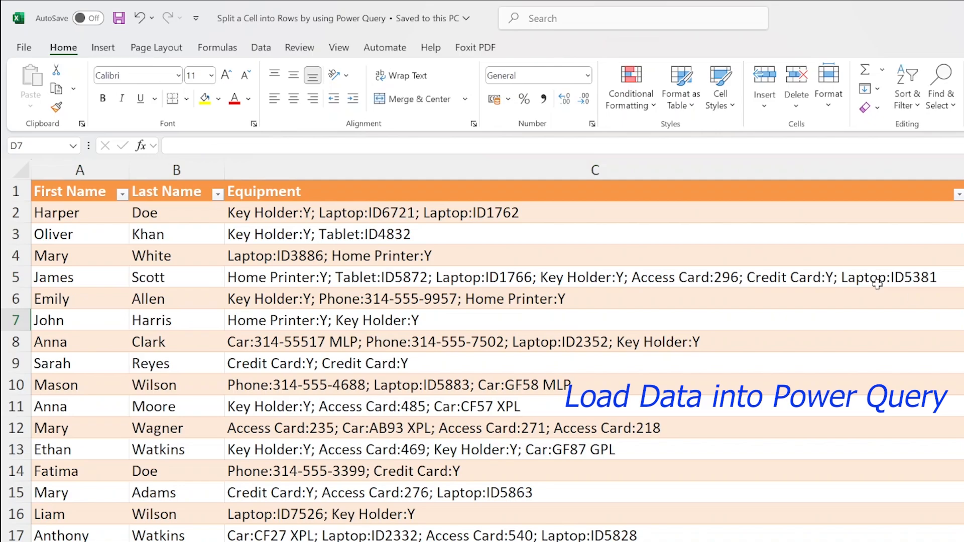
{"action": "left_click", "coordinate": [566, 301]}
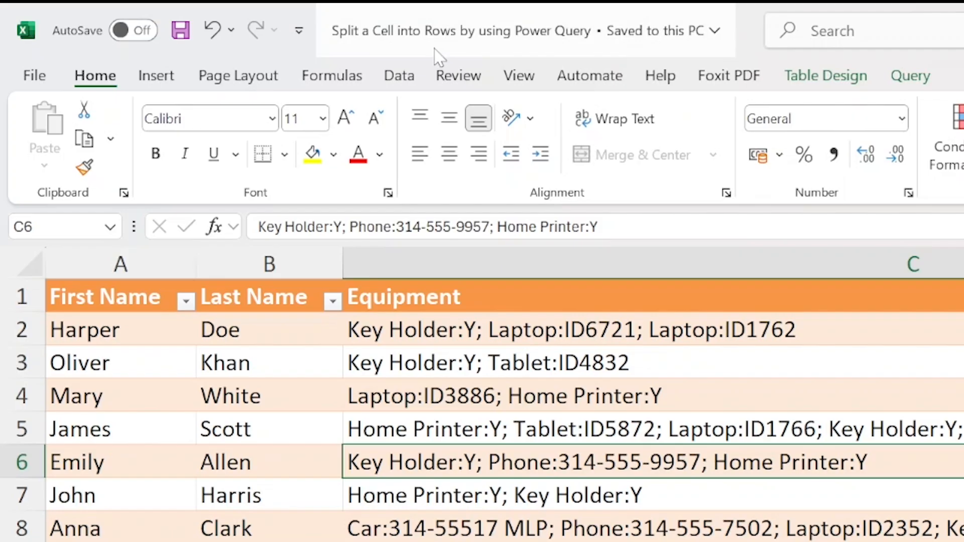
{"action": "left_click", "coordinate": [275, 48]}
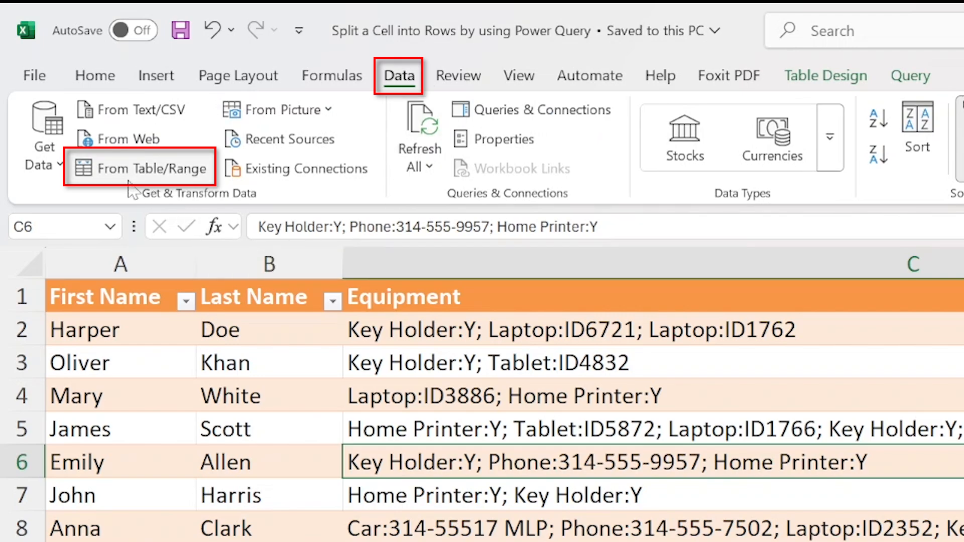
{"action": "left_click", "coordinate": [101, 177]}
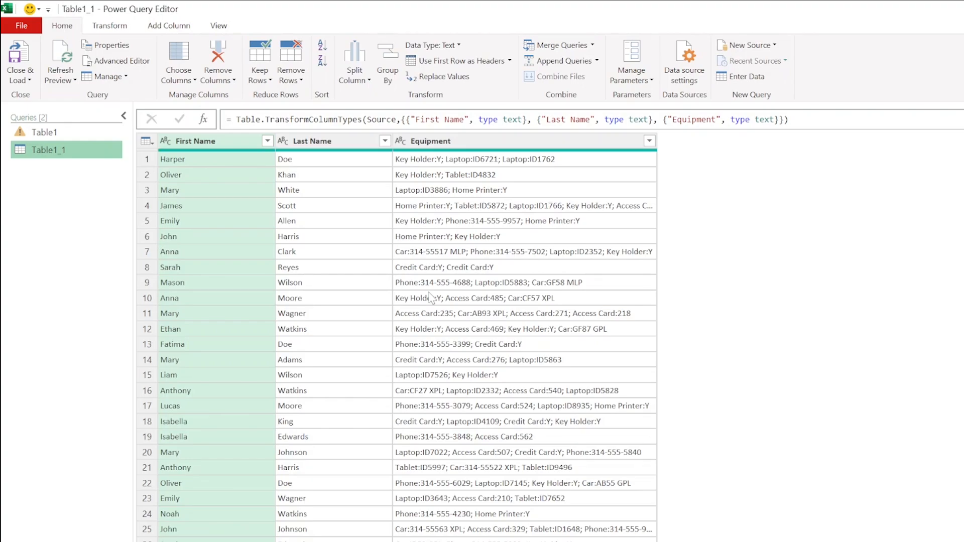
Select the whole Equipment column and show the Split Column options.
{"action": "left_click", "coordinate": [435, 313]}
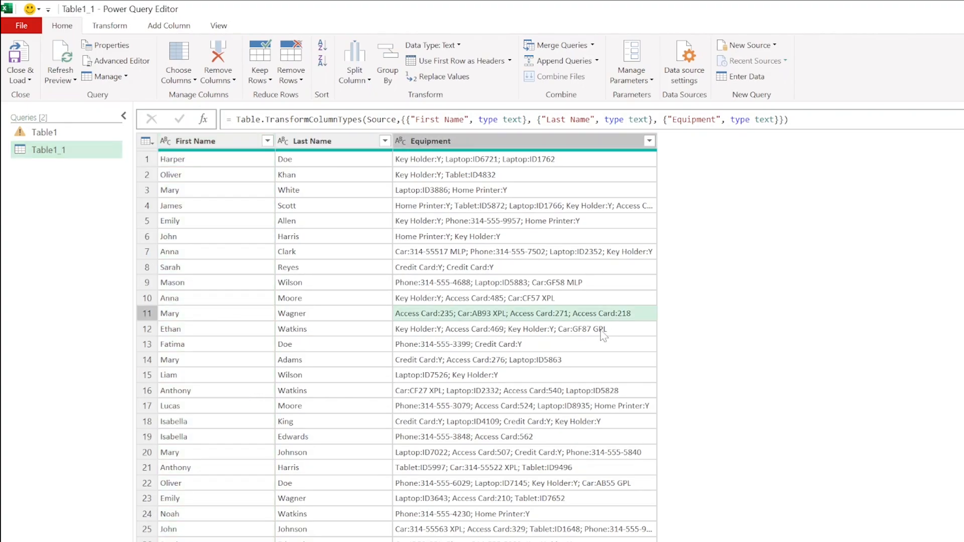
{"action": "left_click", "coordinate": [518, 145]}
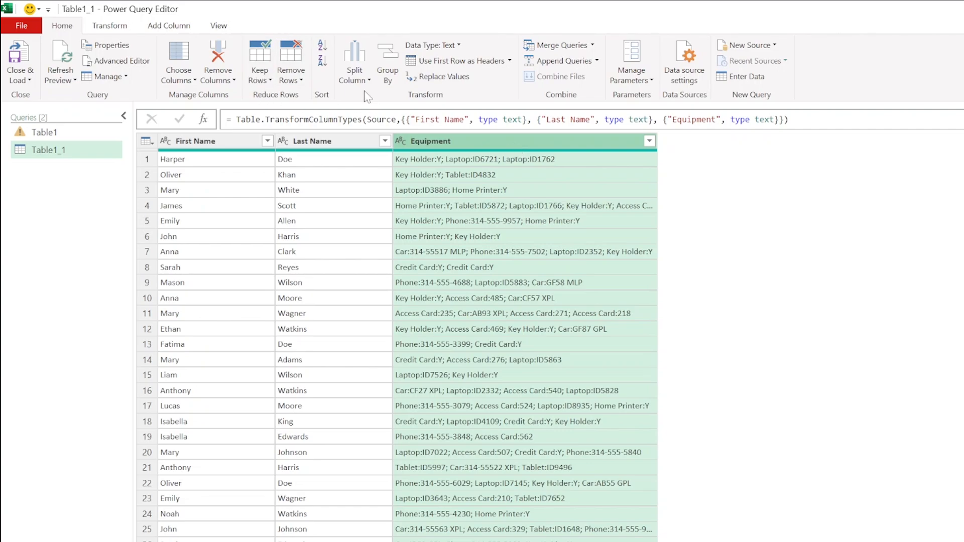
{"action": "left_click", "coordinate": [354, 80]}
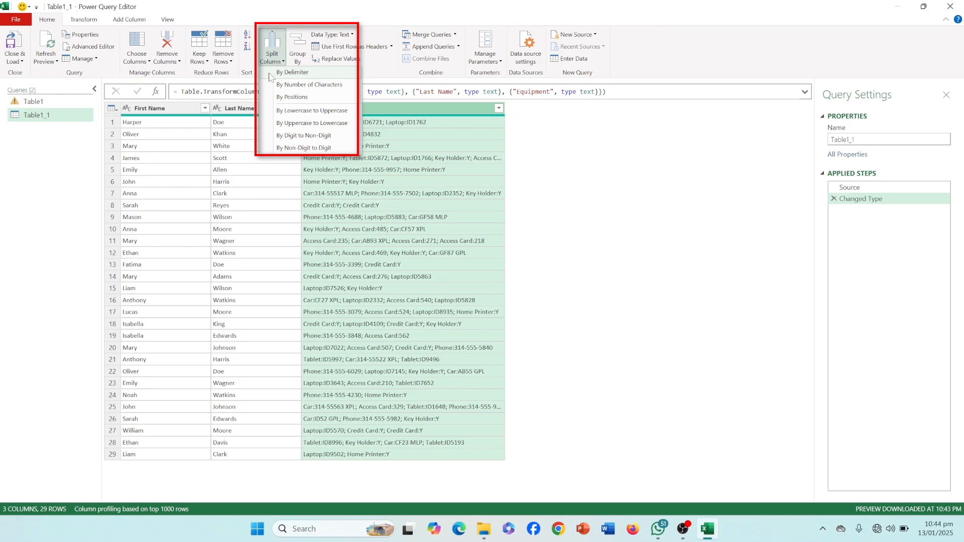
Split the Equipment column by the custom delimiter ';' into rows instead of columns.
{"action": "left_click", "coordinate": [291, 72]}
{"action": "left_click", "coordinate": [415, 186]}
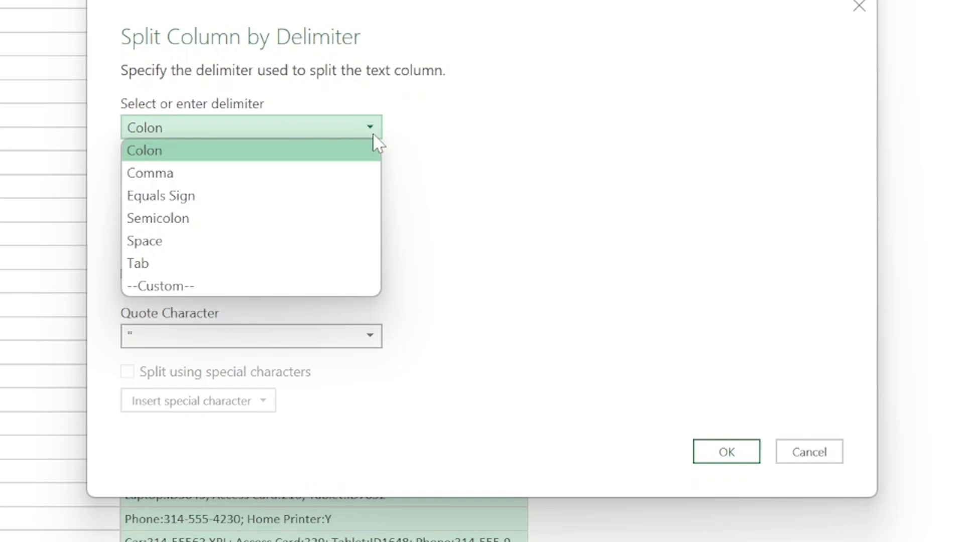
{"action": "left_click", "coordinate": [314, 286]}
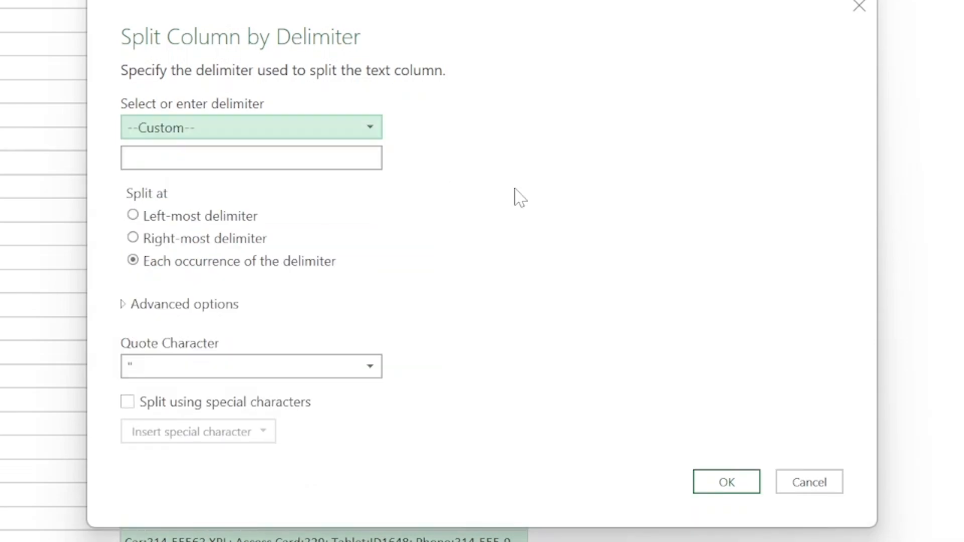
{"action": "left_click", "coordinate": [297, 156]}
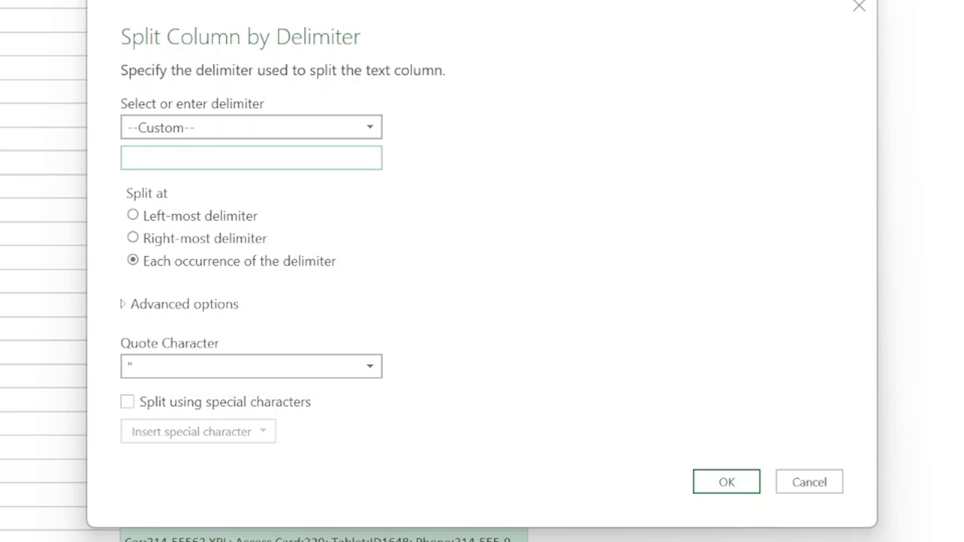
{"action": "type", "text": ";"}
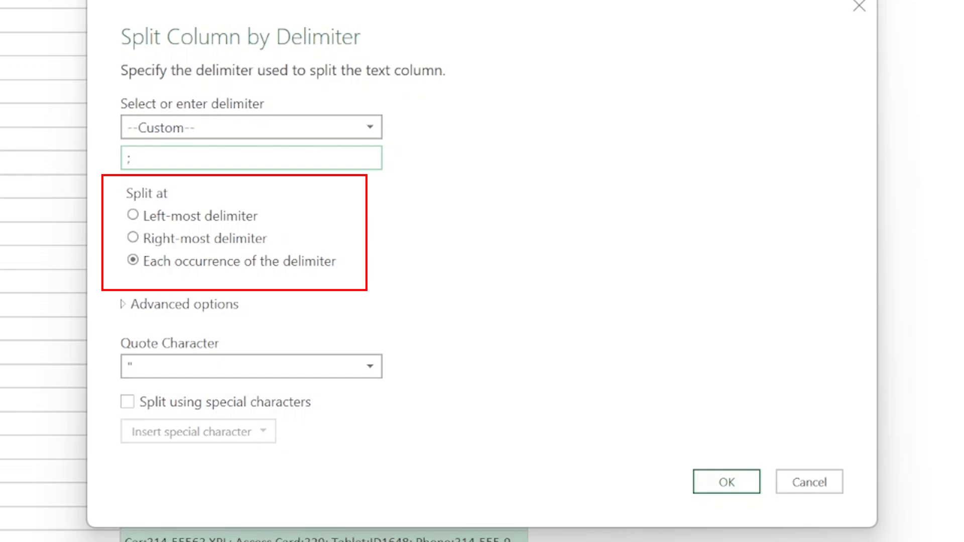
{"action": "left_click", "coordinate": [186, 305]}
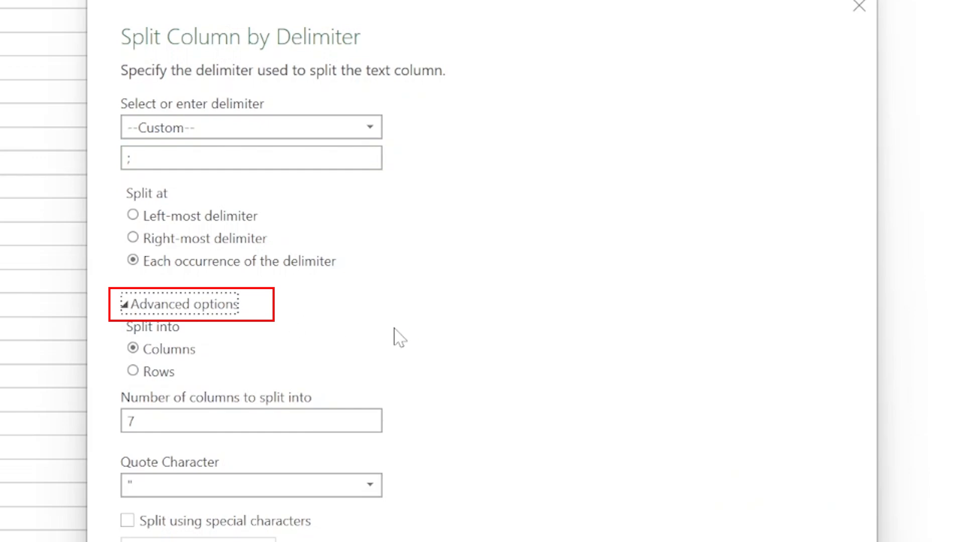
{"action": "left_click", "coordinate": [137, 375]}
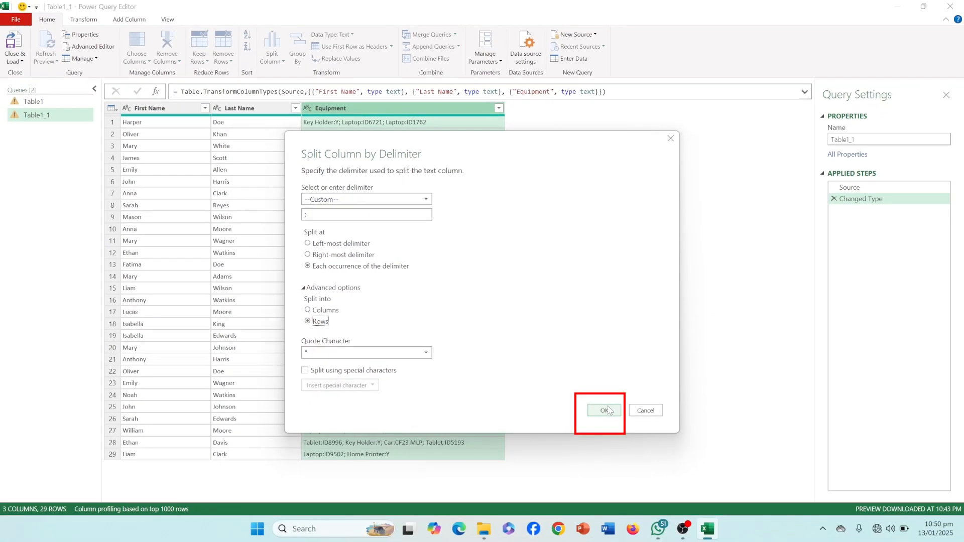
{"action": "left_click", "coordinate": [619, 426]}
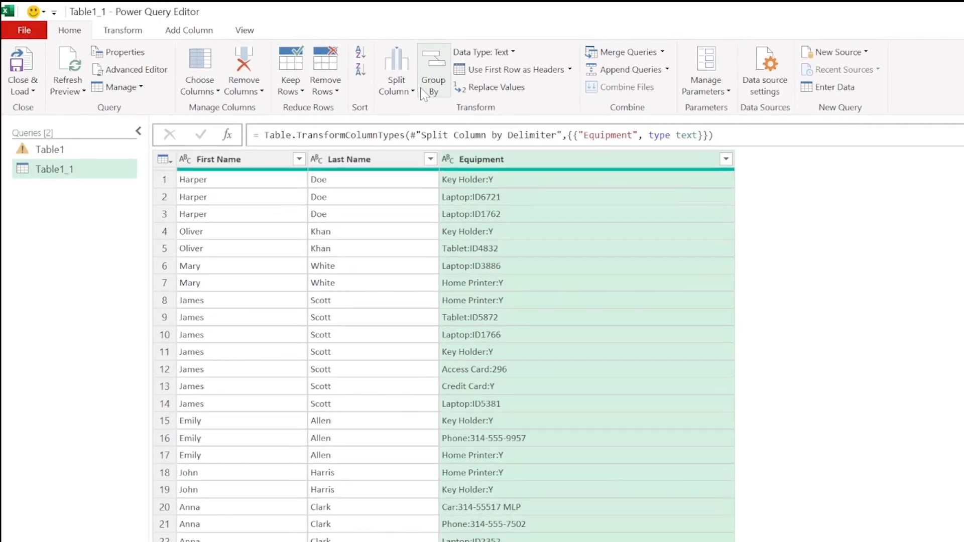
Split Equipment by Colon at each occurrence, separating item names from values like Y or IDs.
{"action": "left_click", "coordinate": [362, 80]}
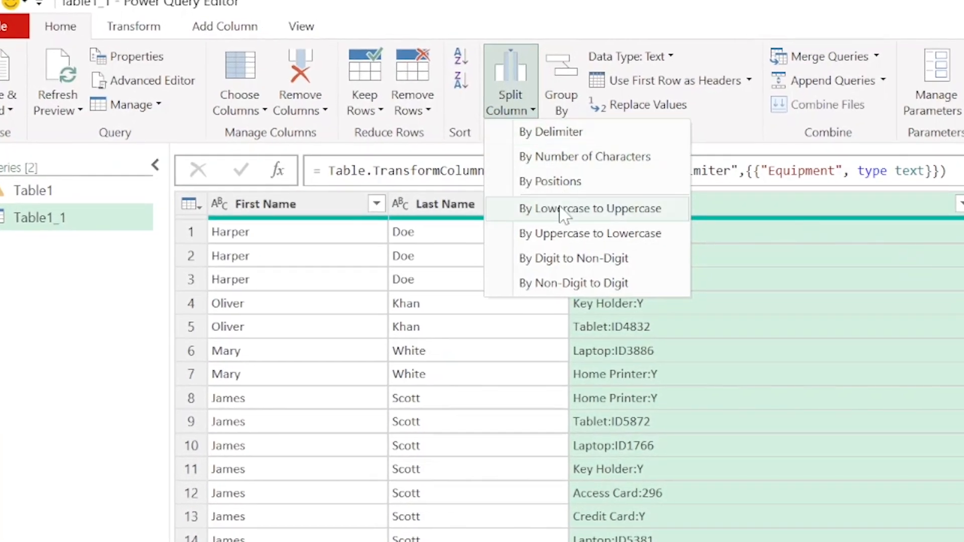
{"action": "left_click", "coordinate": [536, 135]}
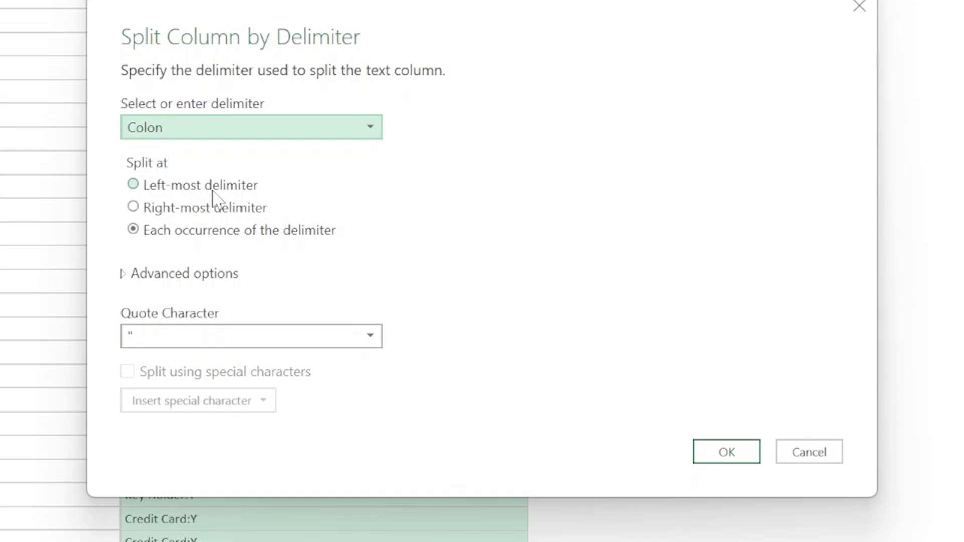
{"action": "left_click", "coordinate": [718, 466]}
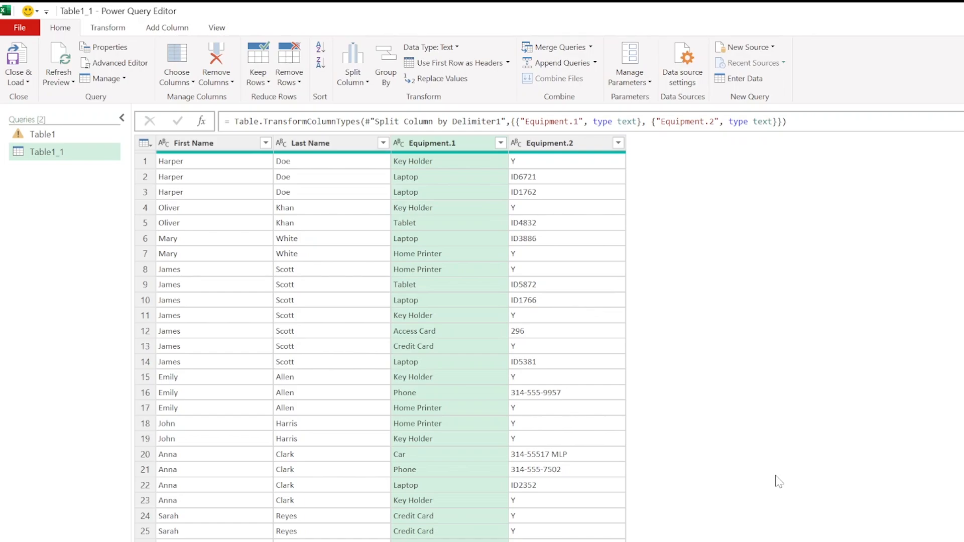
Rename column Equipment.1 to 'Equipment' and Equipment.2 to 'Equipment Attribute'.
{"action": "left_click", "coordinate": [442, 144]}
{"action": "double_click", "coordinate": [442, 144]}
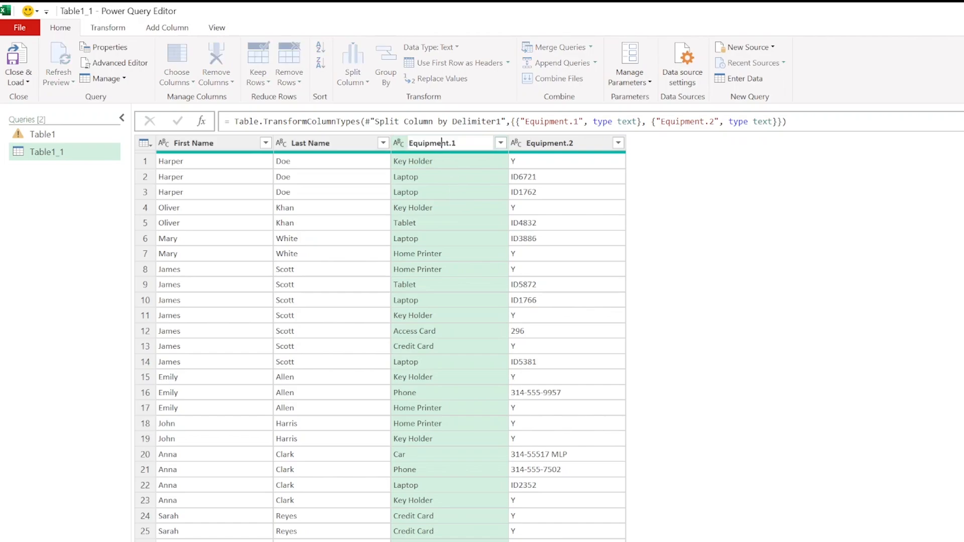
{"action": "type", "text": "Equipment"}
{"action": "key", "text": "Return"}
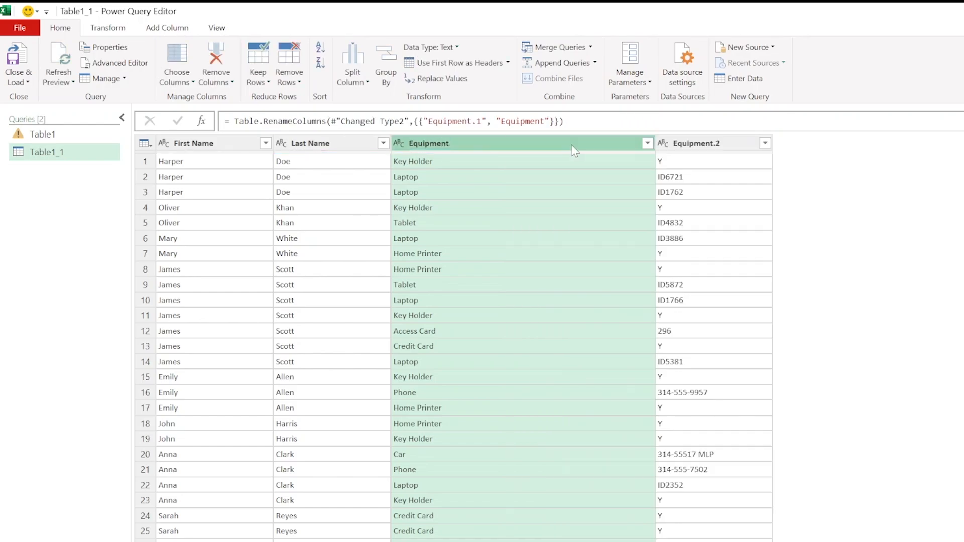
{"action": "left_click", "coordinate": [712, 144]}
{"action": "double_click", "coordinate": [712, 144]}
{"action": "type", "text": "E"}
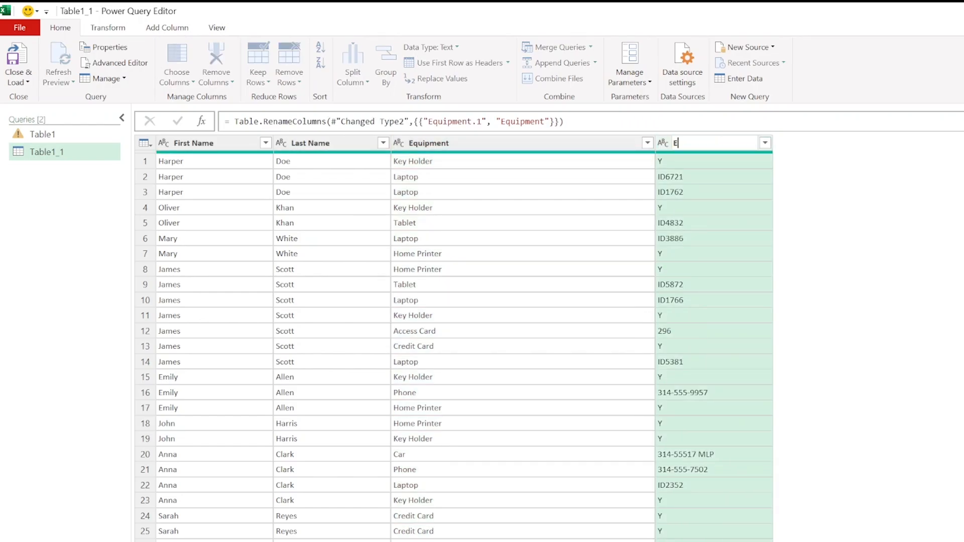
{"action": "type", "text": "quipment Attribute"}
{"action": "key", "text": "Return"}
{"action": "left_click", "coordinate": [602, 276]}
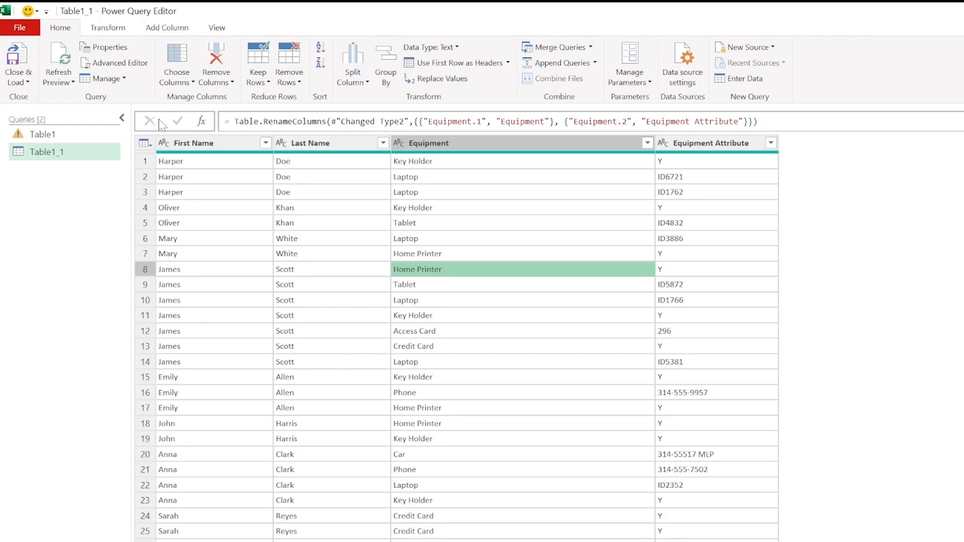
Close & Load the query results into an Excel worksheet table.
{"action": "left_click", "coordinate": [18, 80]}
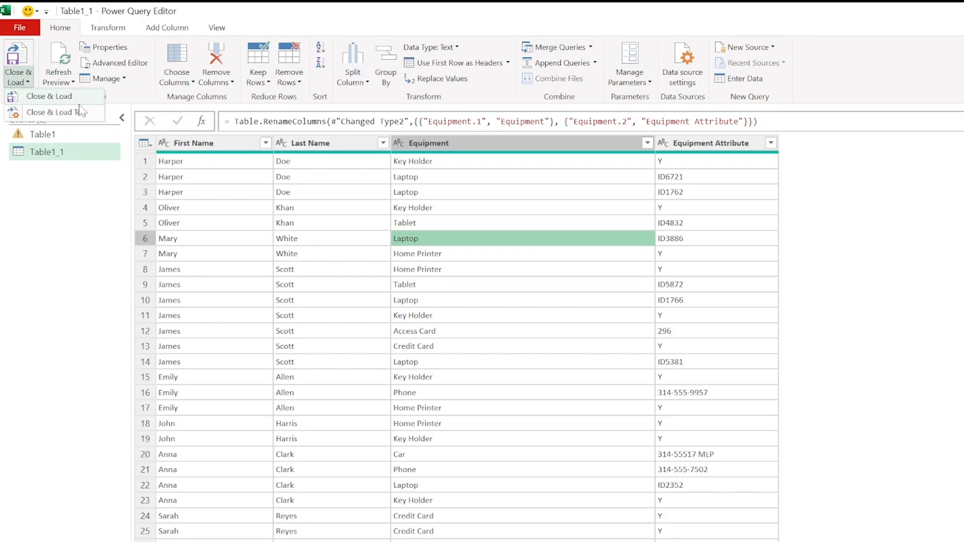
{"action": "left_click", "coordinate": [49, 96]}
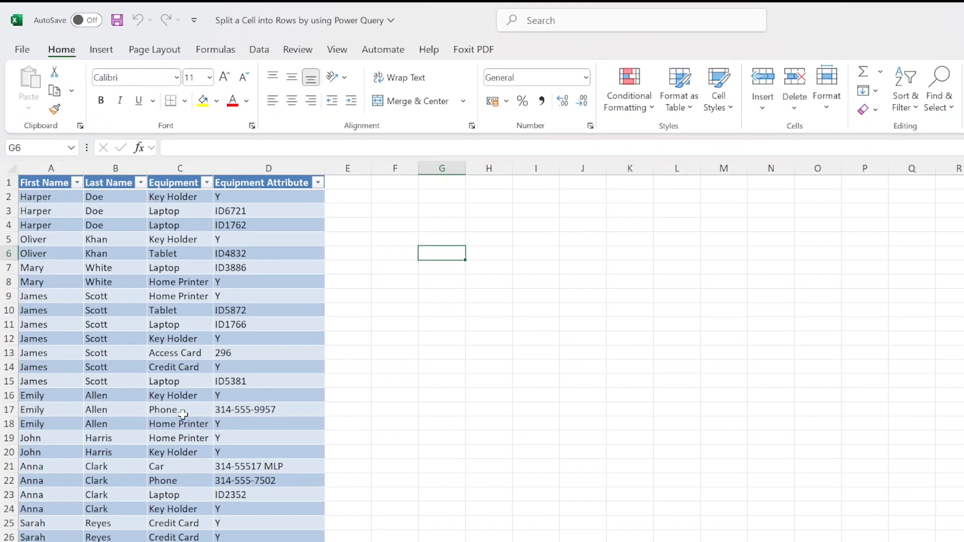